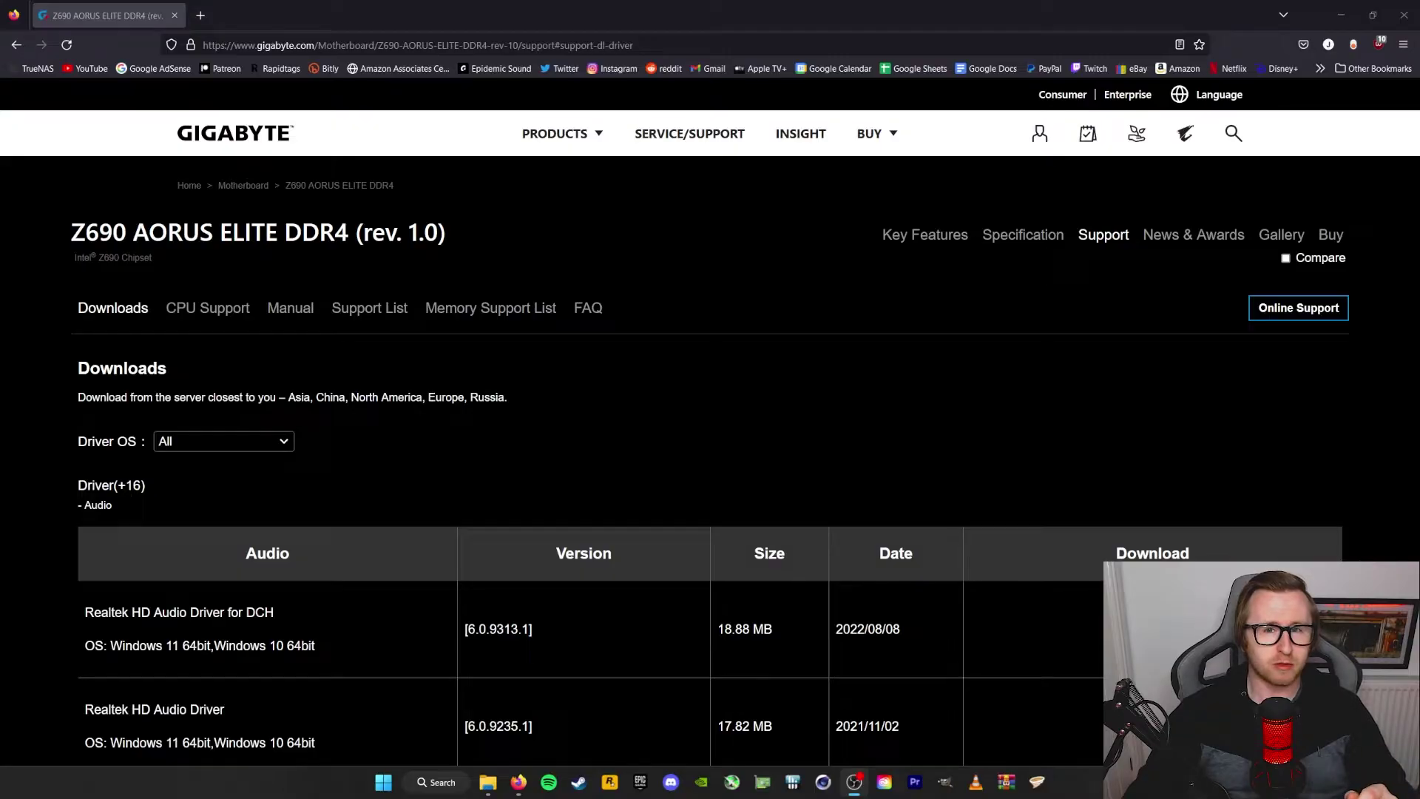
pyautogui.scroll(-3, 553, 387)
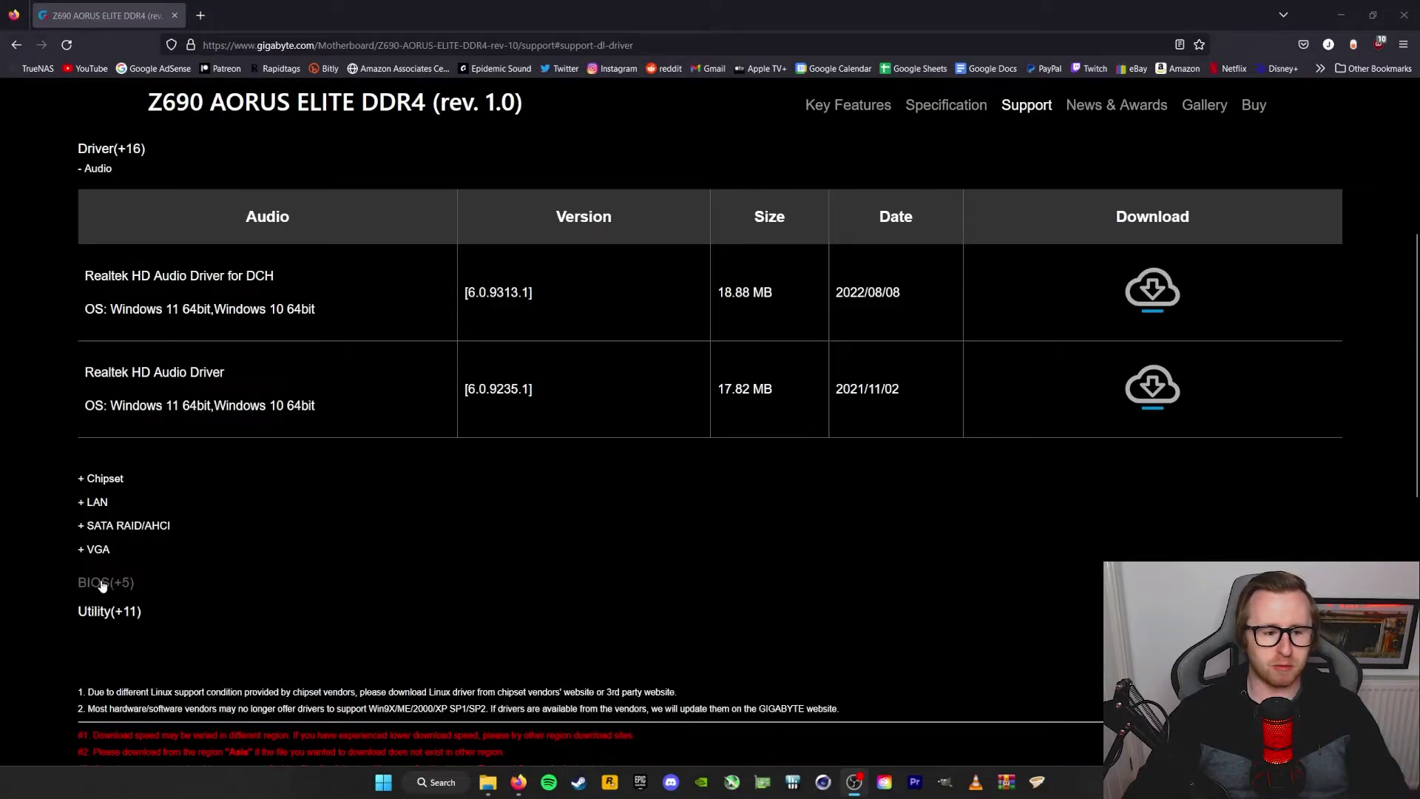
# Step: From the BIOS version list, save the F20 BIOS download to disk
pyautogui.click(101, 582)
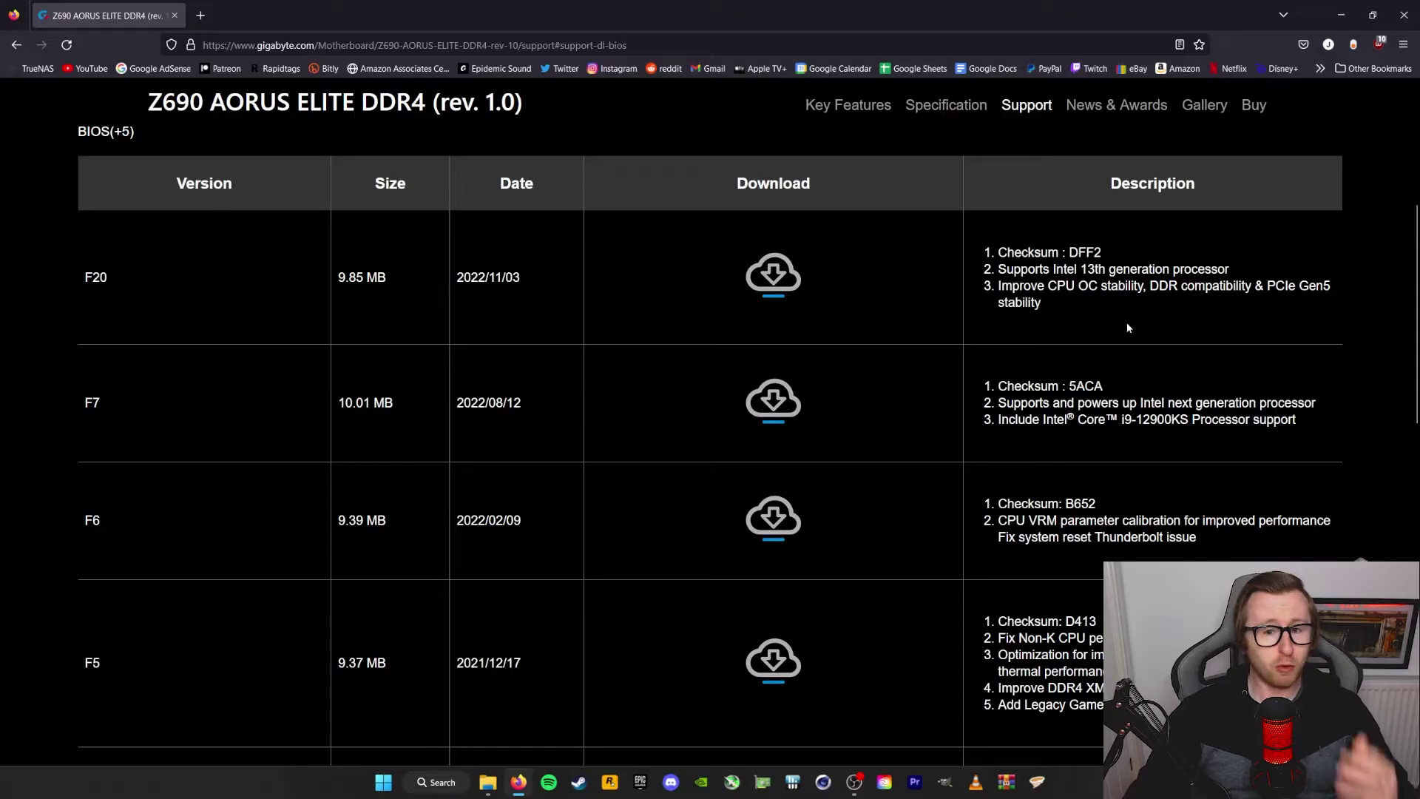
pyautogui.click(789, 282)
pyautogui.click(559, 353)
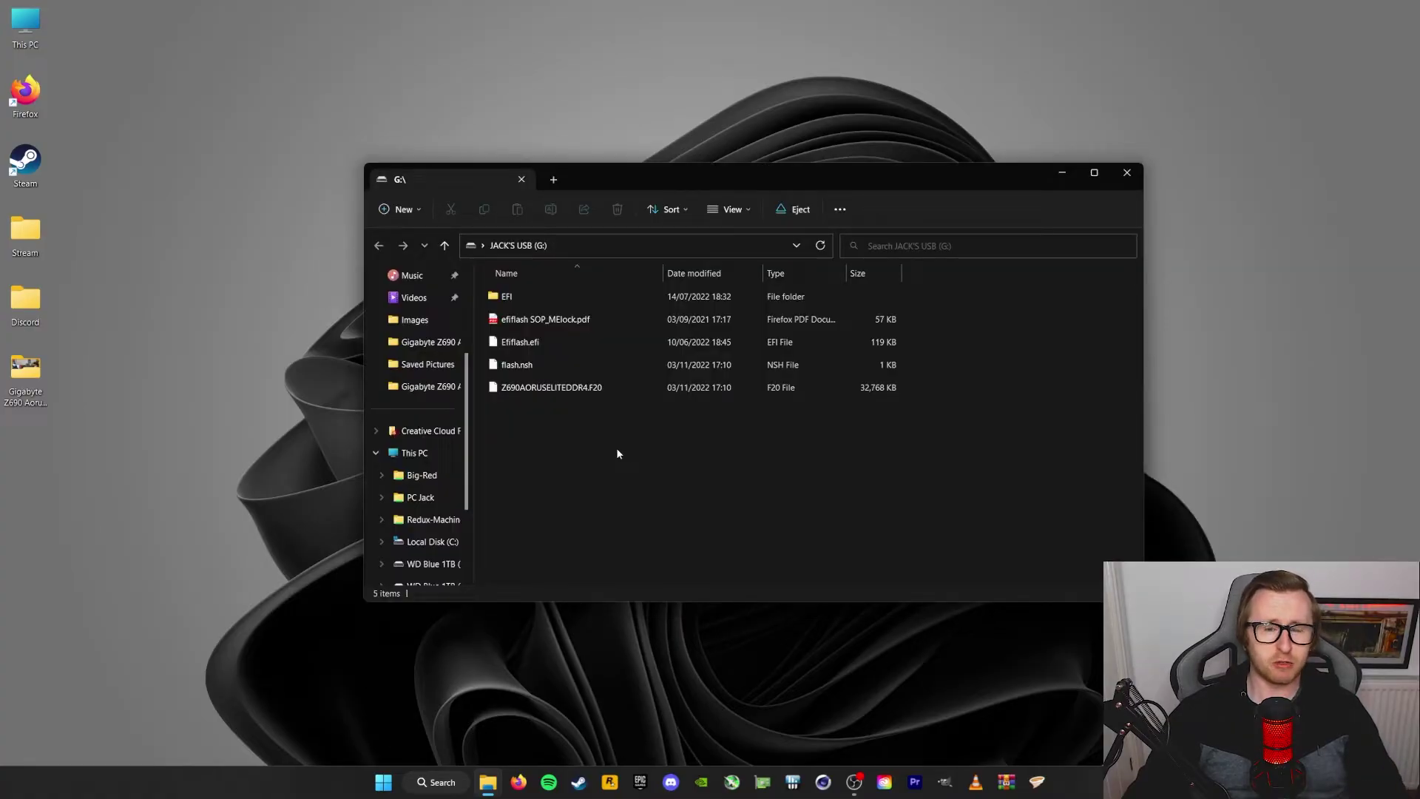
# Step: Permanently delete the four items from EFI through flash.nsh on JACK'S USB
pyautogui.click(530, 366)
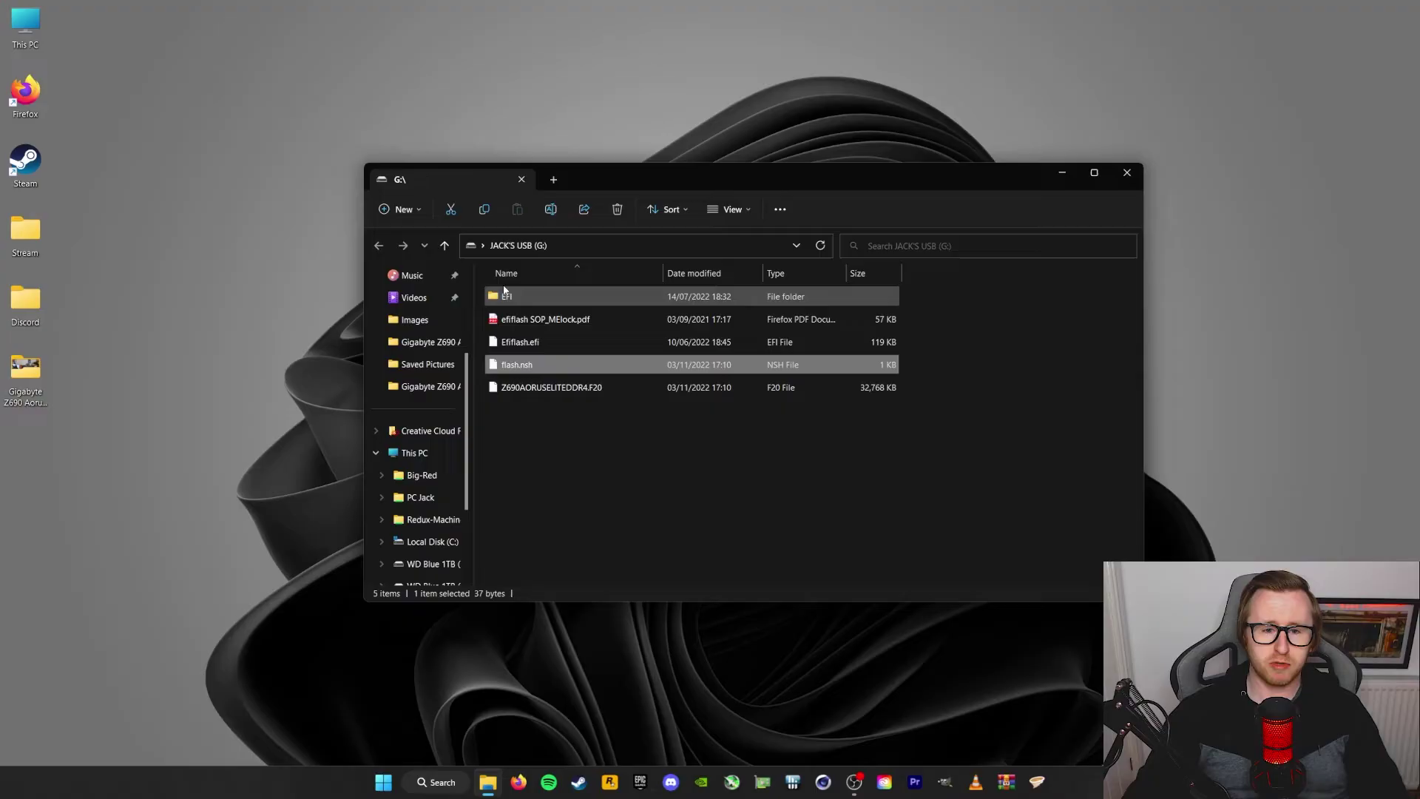
pyautogui.keyDown('shift'); pyautogui.click(523, 293); pyautogui.keyUp('shift')
pyautogui.press('Delete')
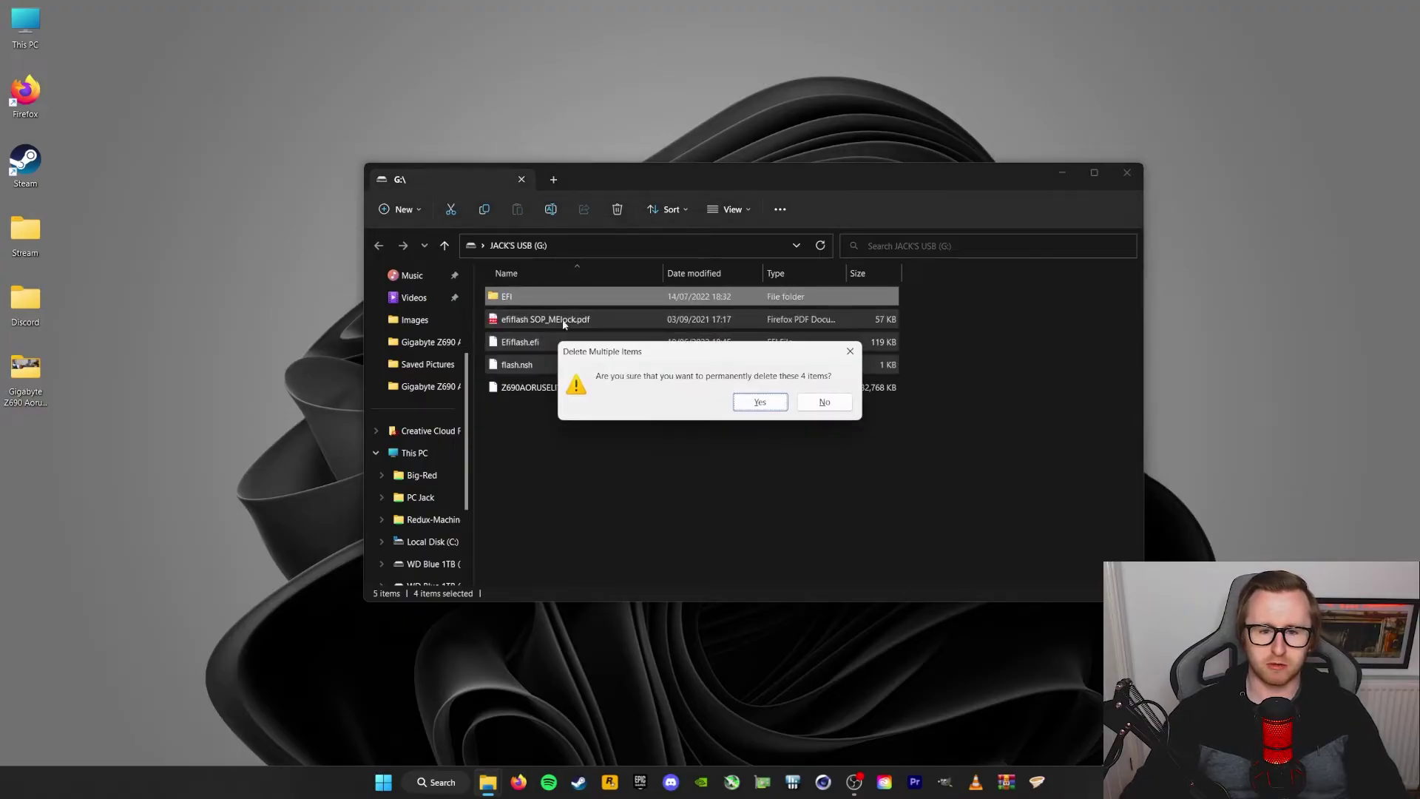
pyautogui.press('Return')
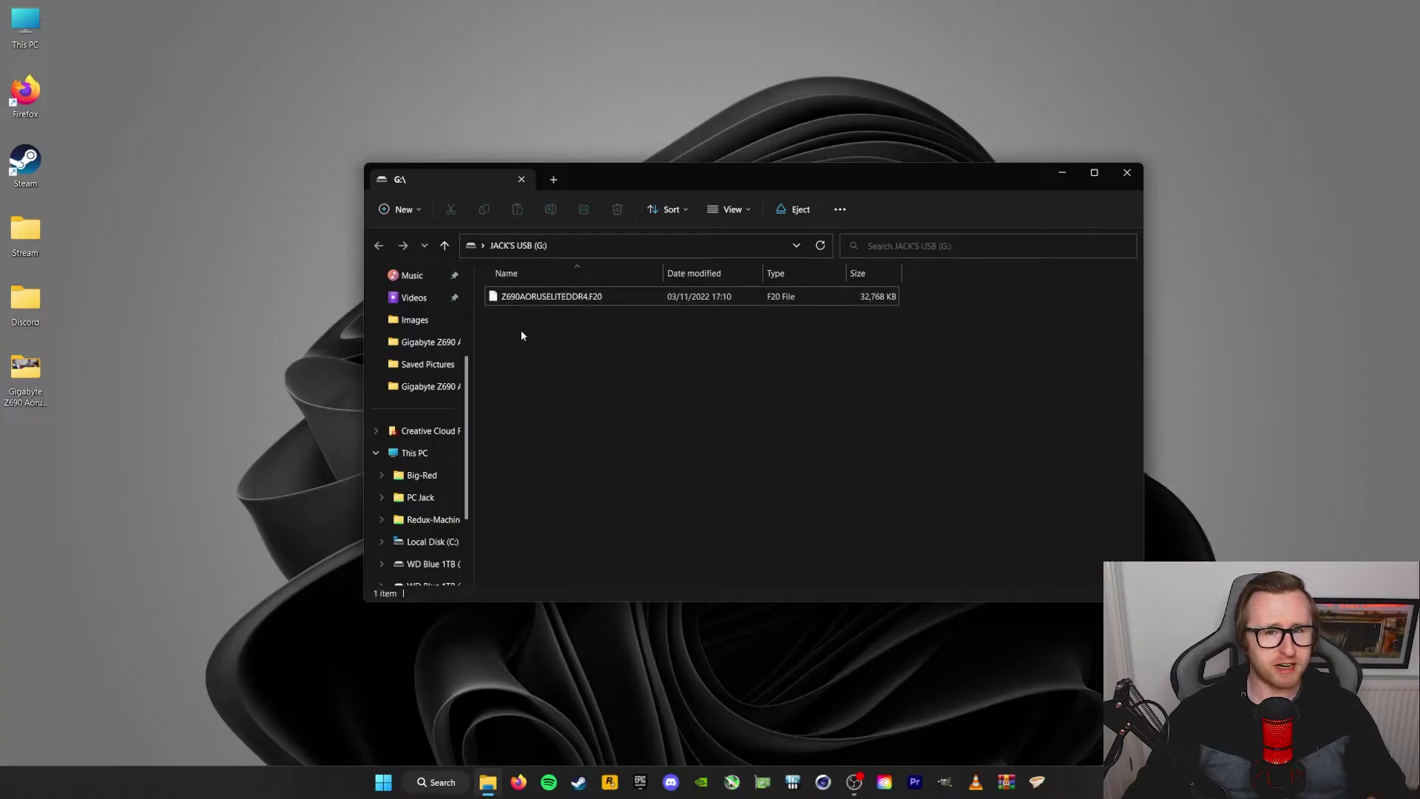
# Step: Rename the F20 BIOS file to GIGABYTE.bin, accepting the extension change
pyautogui.click(555, 296)
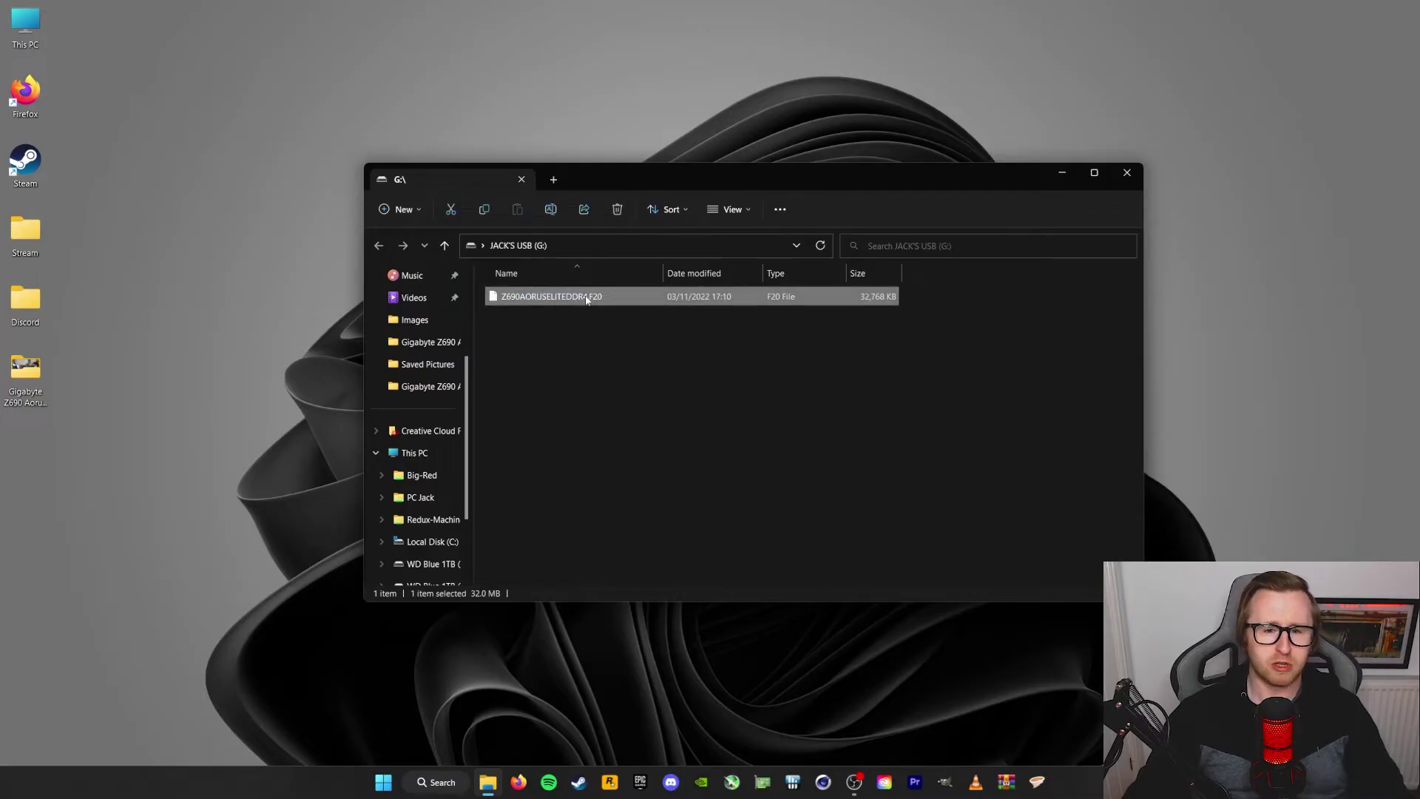
pyautogui.press('F2')
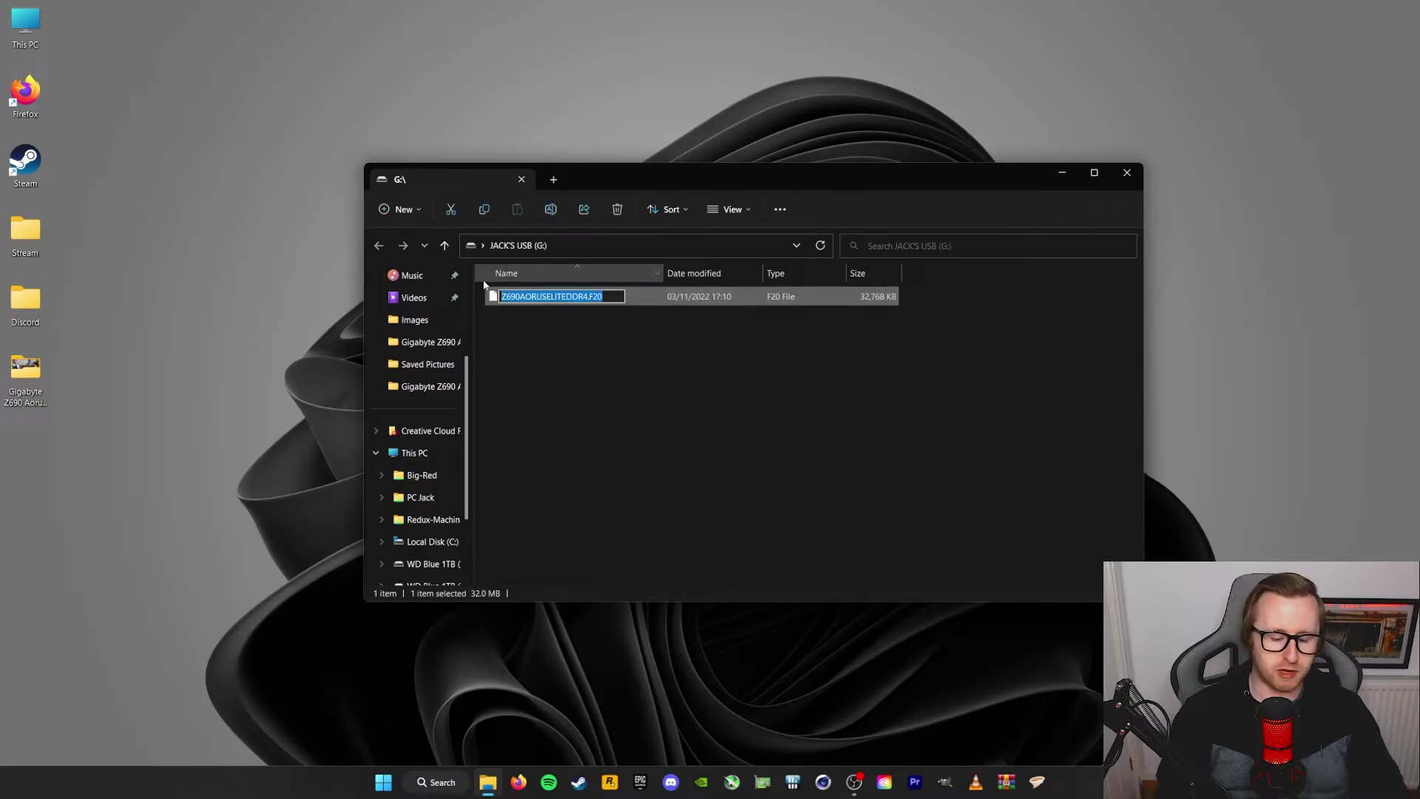
pyautogui.write('GABYTE.bin')
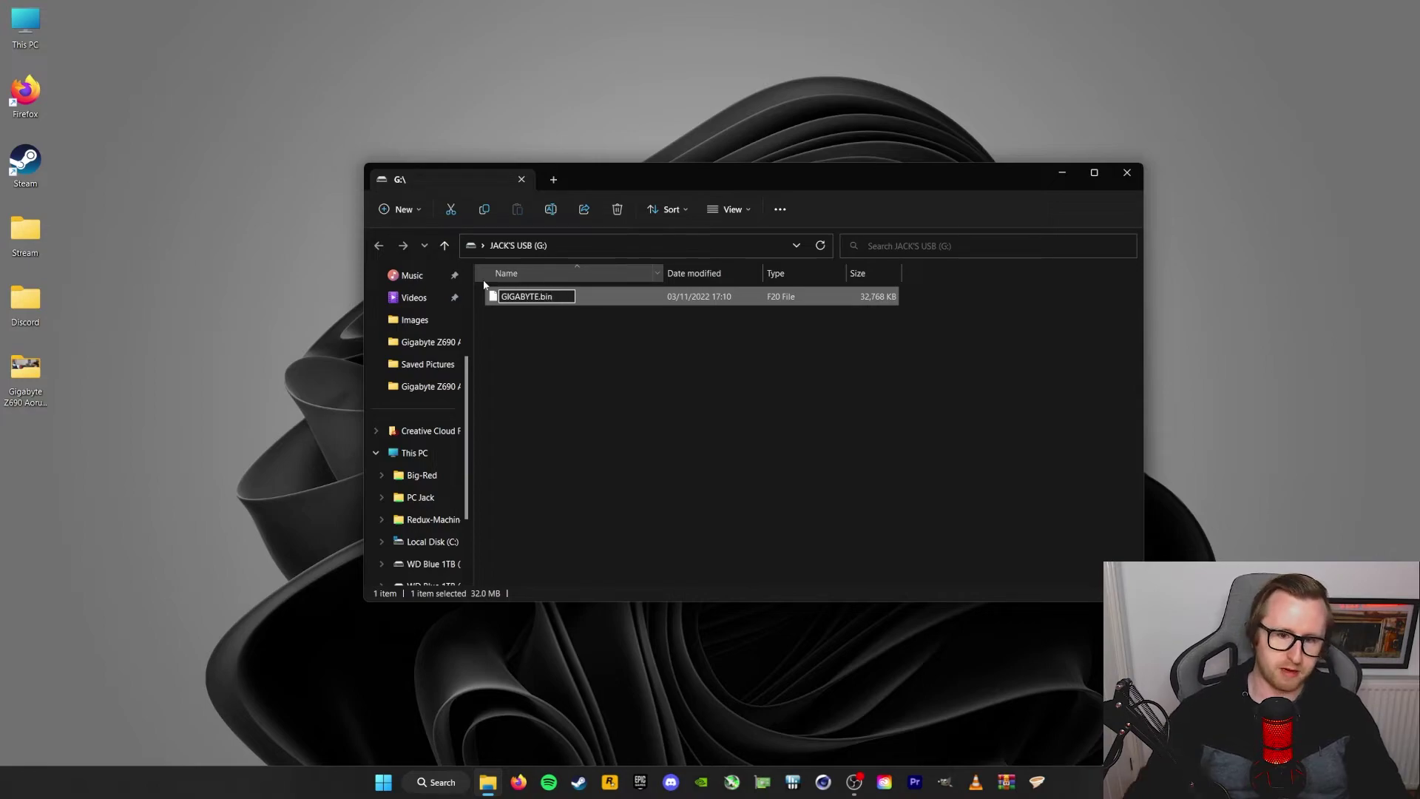
pyautogui.press('Return')
pyautogui.click(765, 398)
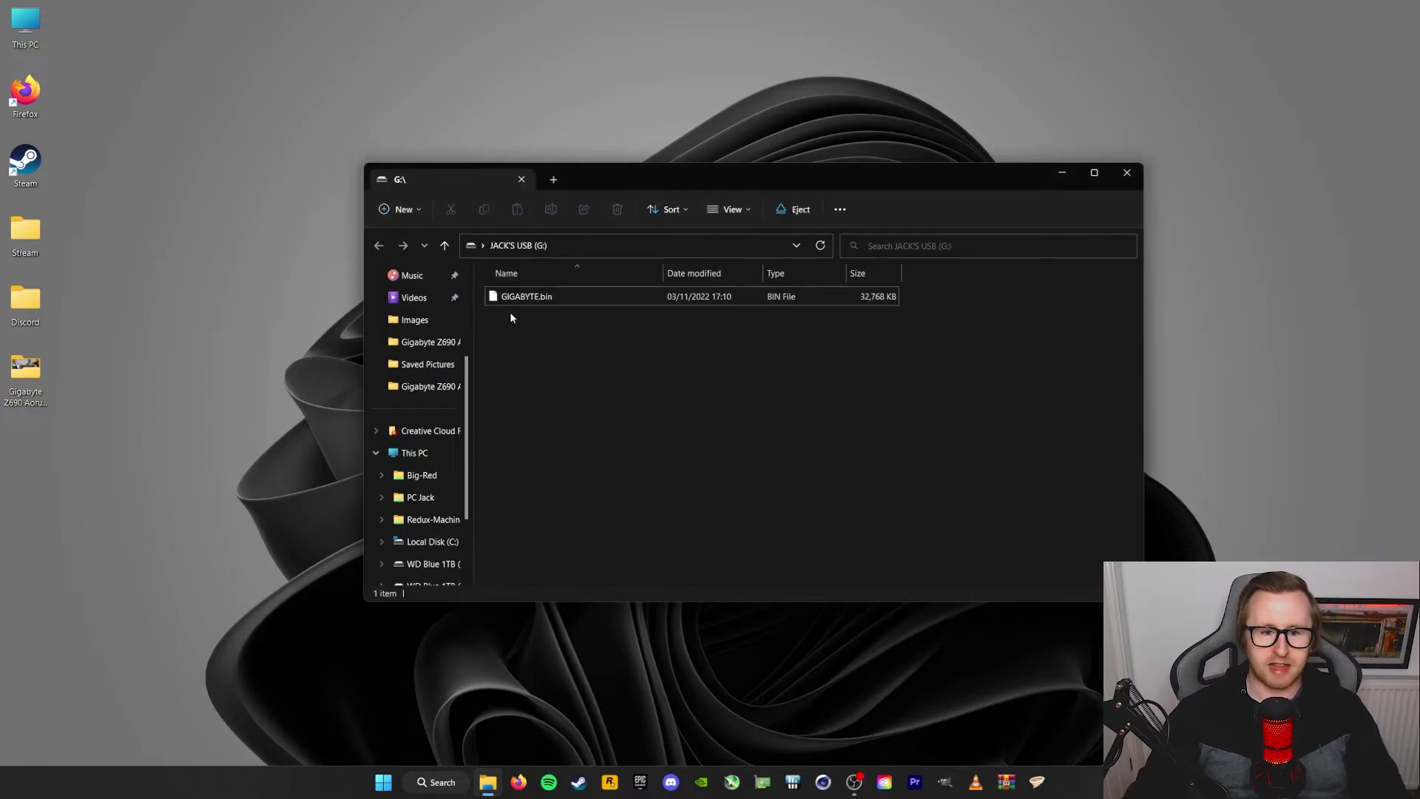